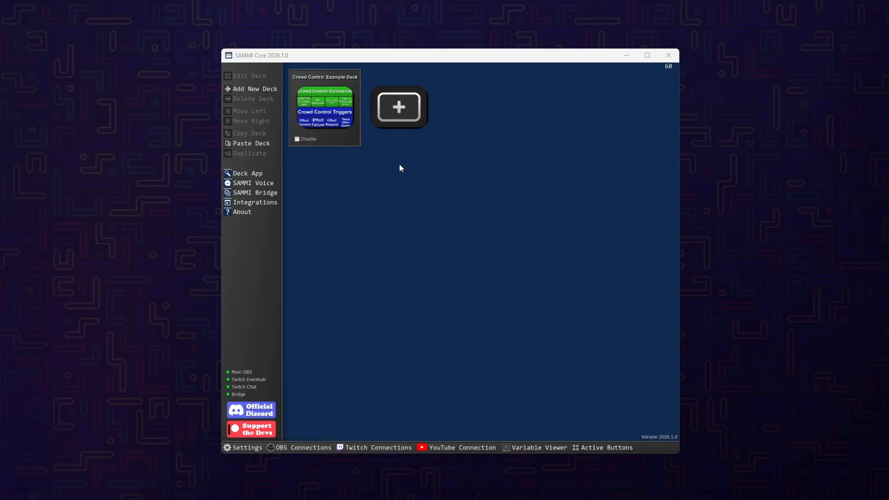
# - Add a new deck and create a button in the first cell of its grid
pyautogui.click(401, 119)
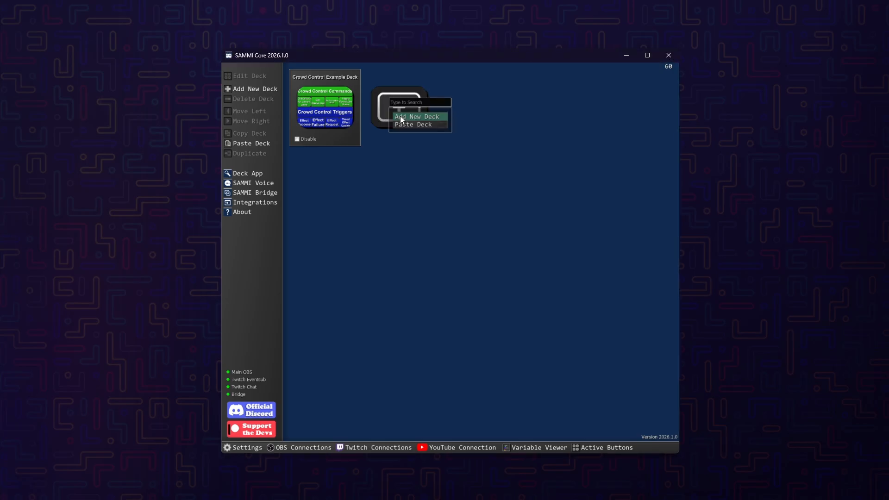
pyautogui.click(401, 116)
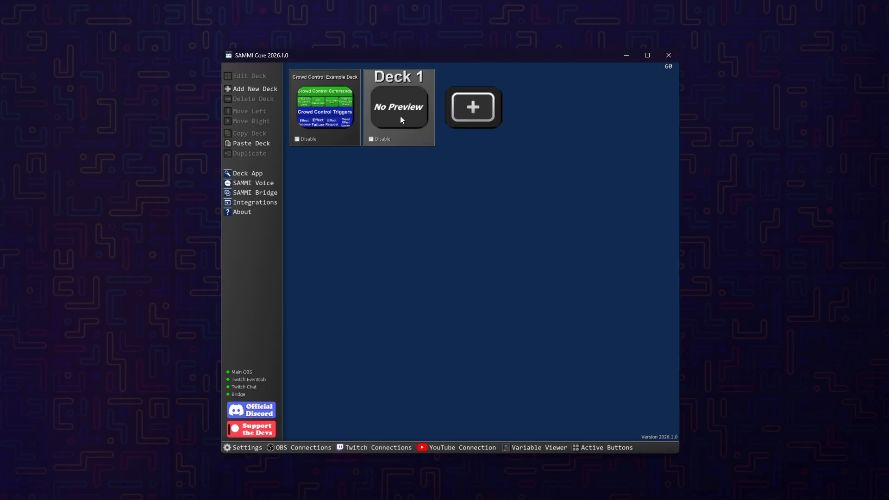
pyautogui.doubleClick(400, 113)
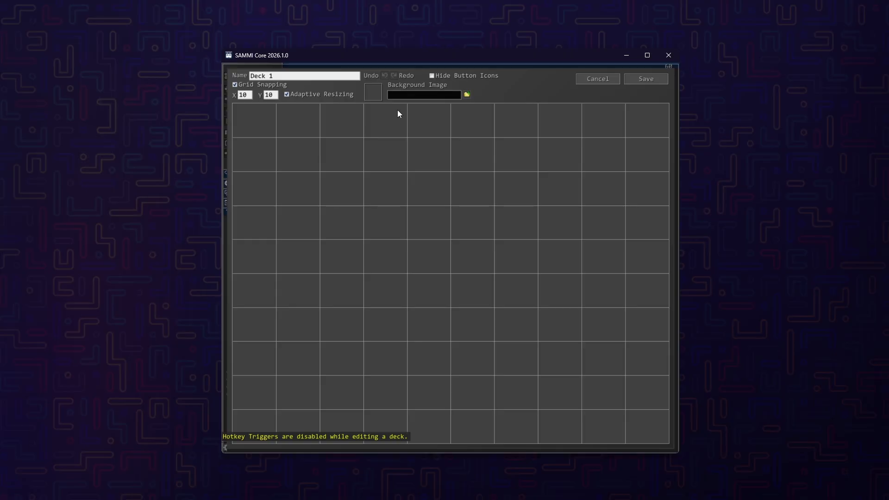
pyautogui.doubleClick(251, 126)
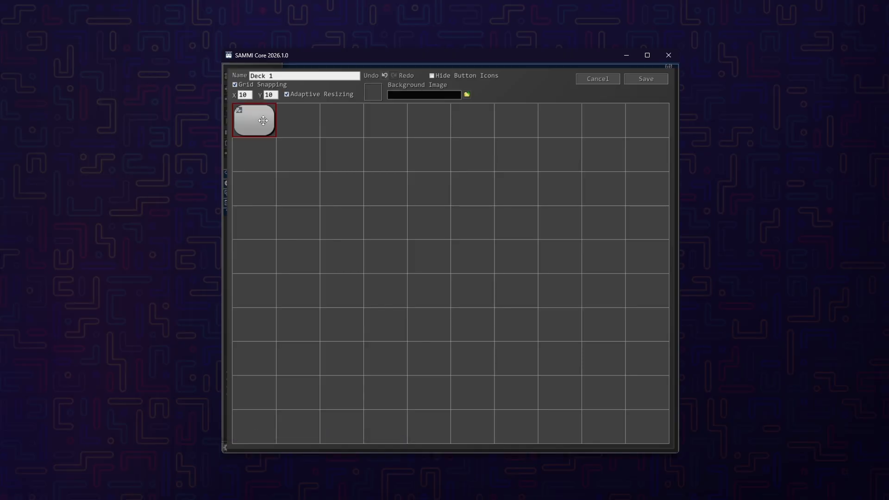
# - Add a Twitch: Send Chat Message command to the new button
pyautogui.doubleClick(263, 121)
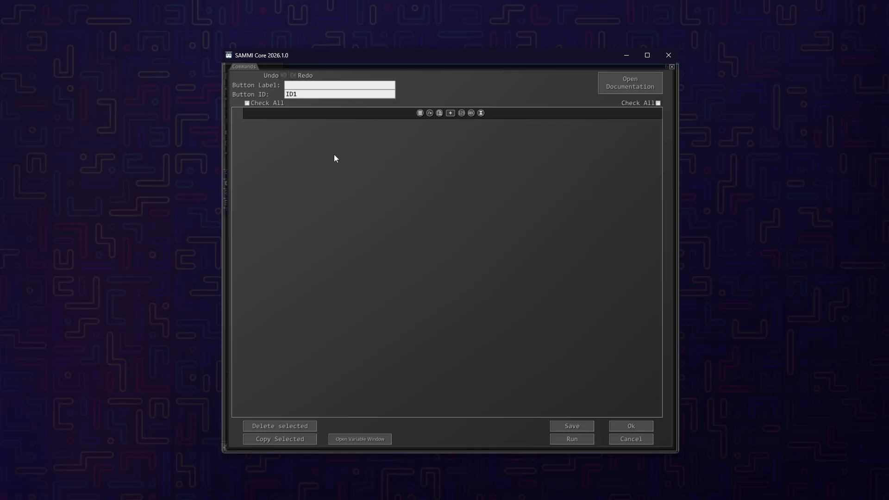
pyautogui.click(451, 113)
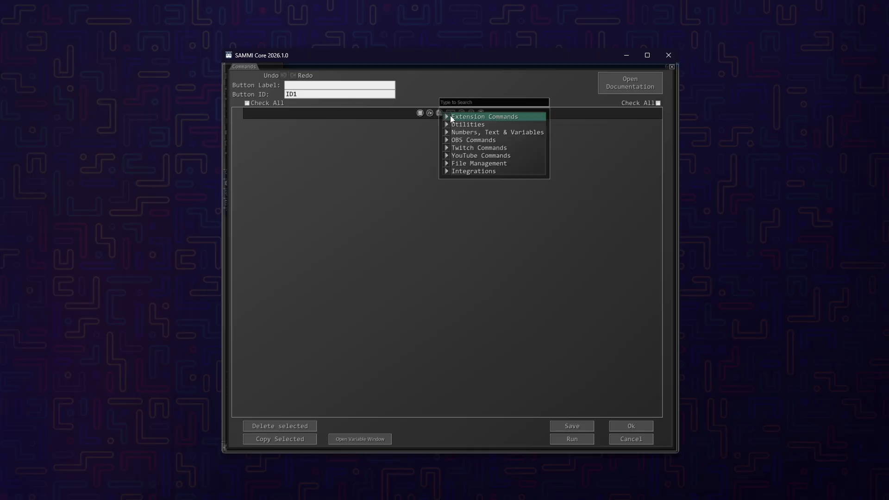
pyautogui.click(468, 148)
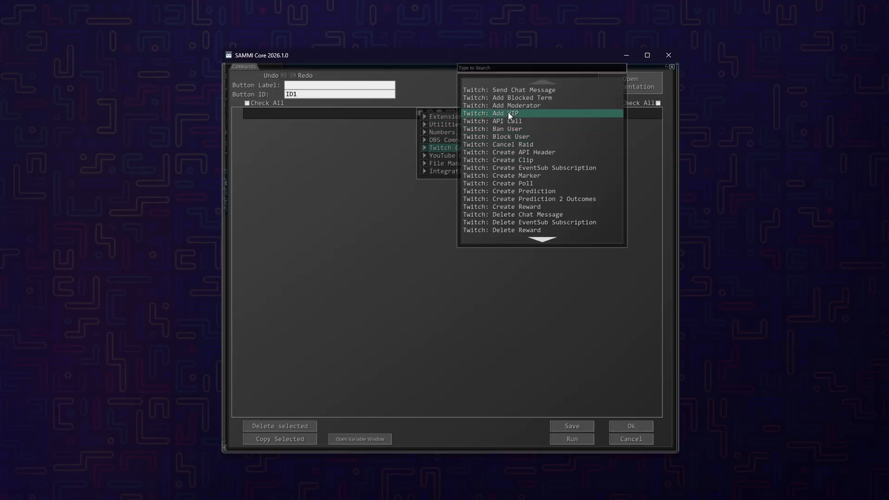
pyautogui.click(517, 94)
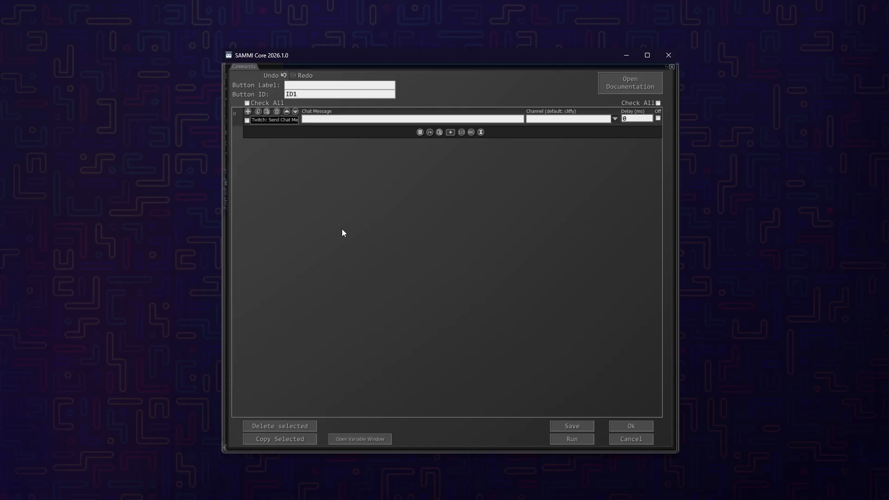
# - Set the chat message to "What the flip?!", choose the connected Twitch channel, and save the button's commands
pyautogui.write('What the flip?!')
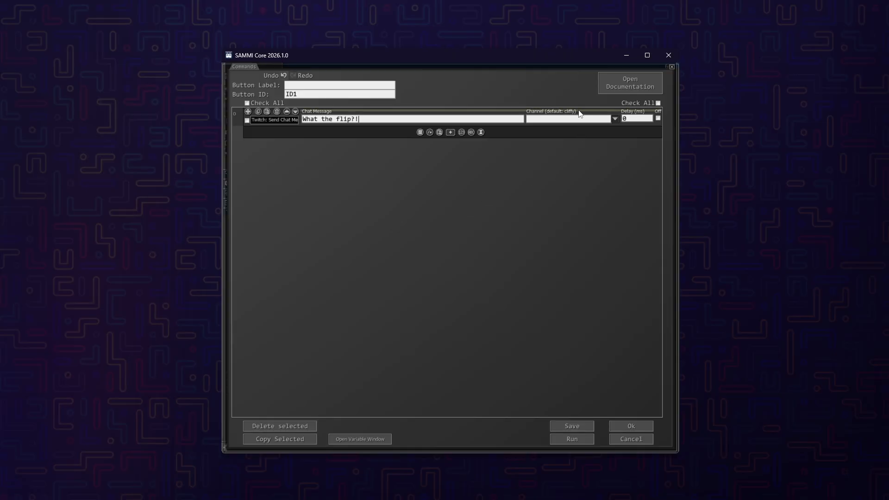
pyautogui.click(615, 119)
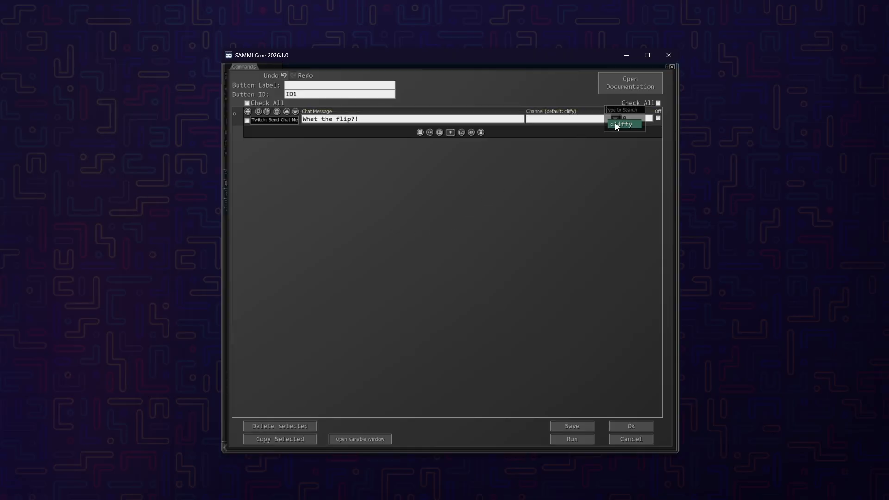
pyautogui.click(616, 125)
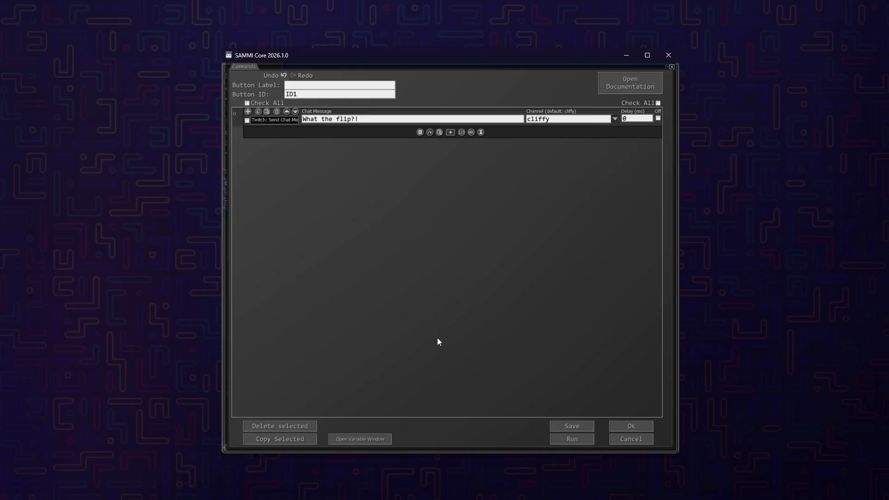
pyautogui.click(572, 427)
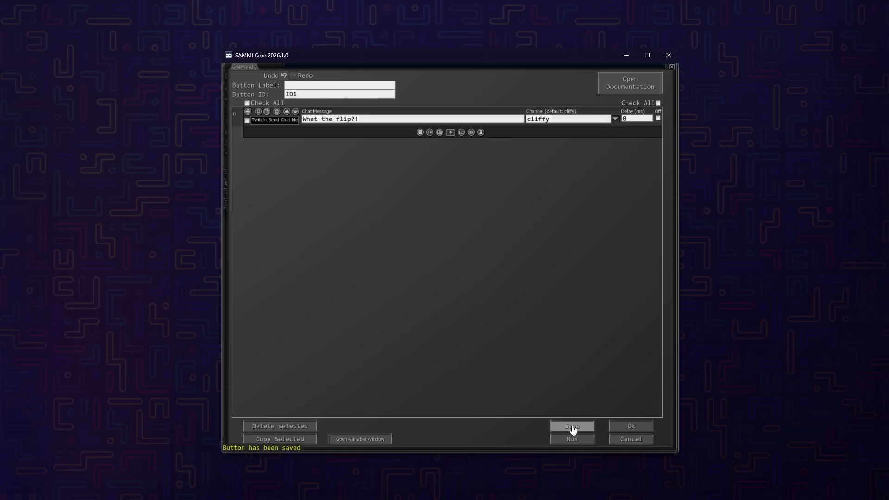
pyautogui.click(625, 427)
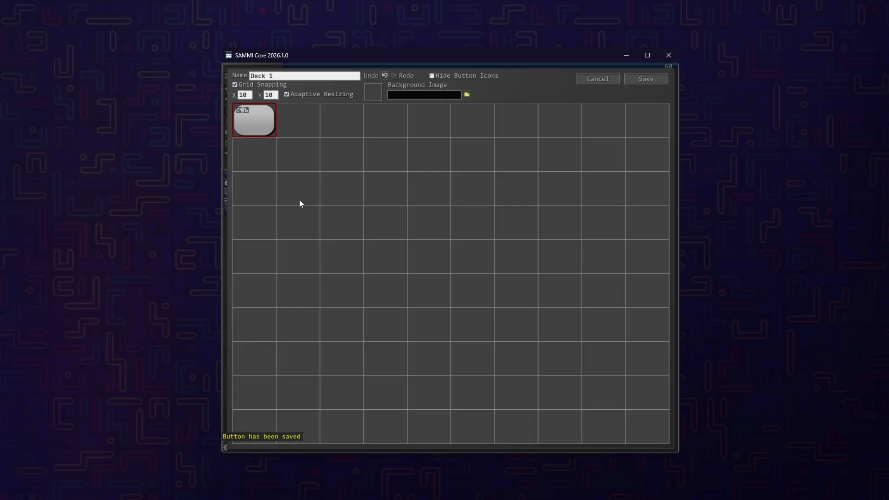
# - Add a Crowd Control trigger from the integrations to the button
pyautogui.rightClick(262, 121)
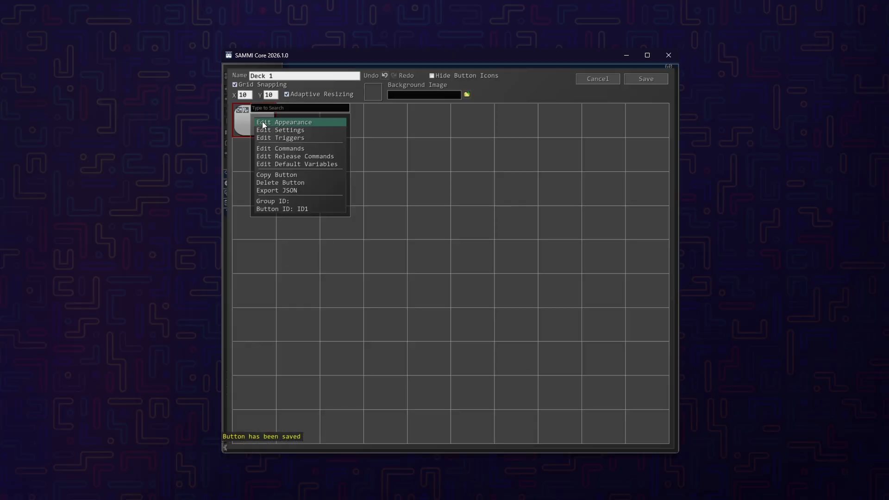
pyautogui.click(279, 138)
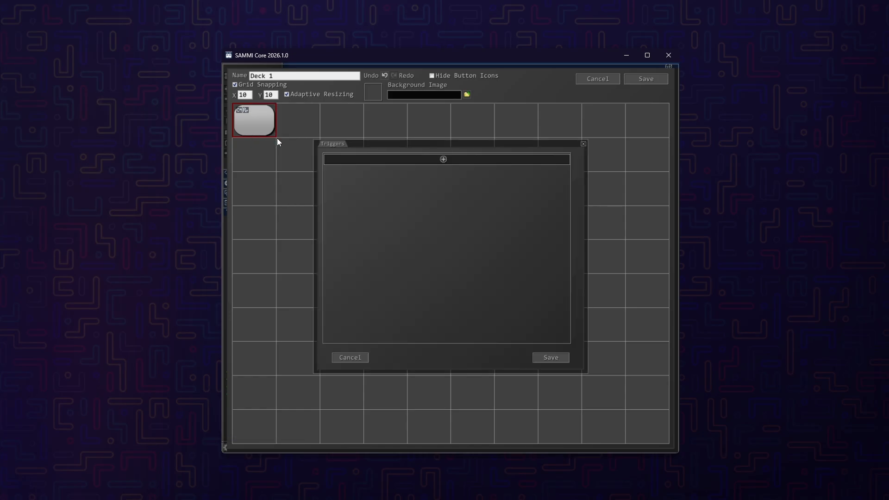
pyautogui.click(443, 160)
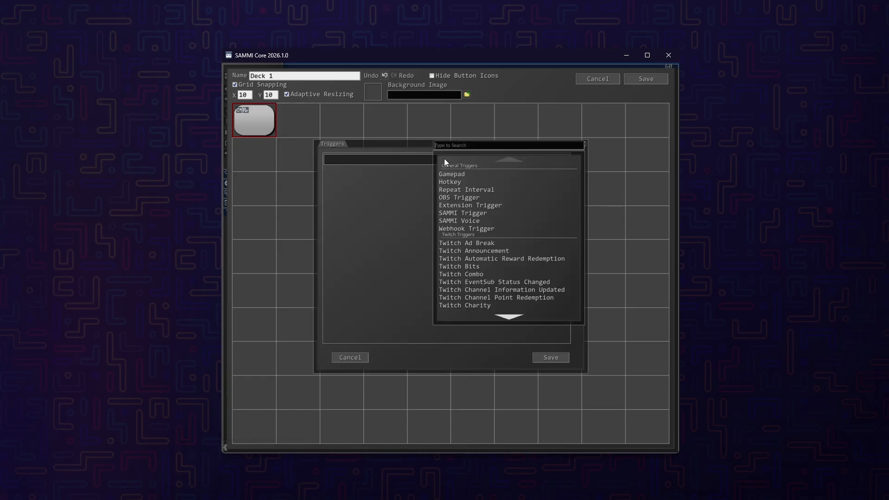
pyautogui.scroll(-1, 479, 239)
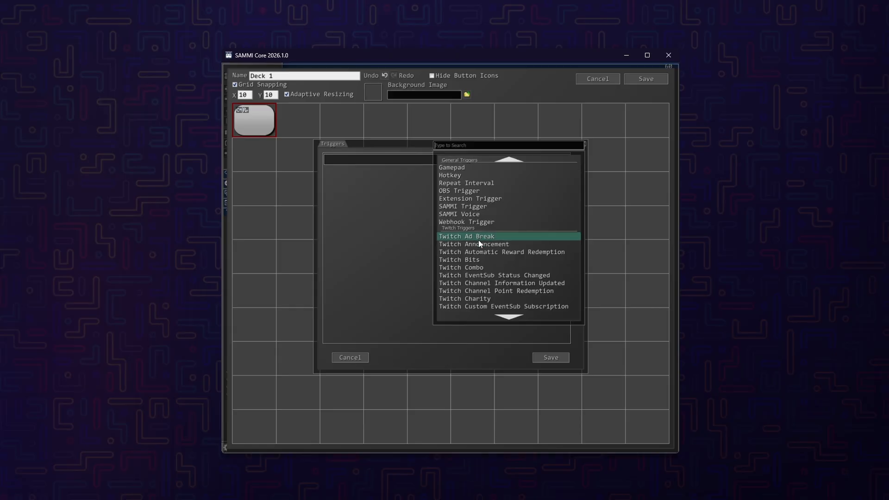
pyautogui.scroll(-7, 479, 240)
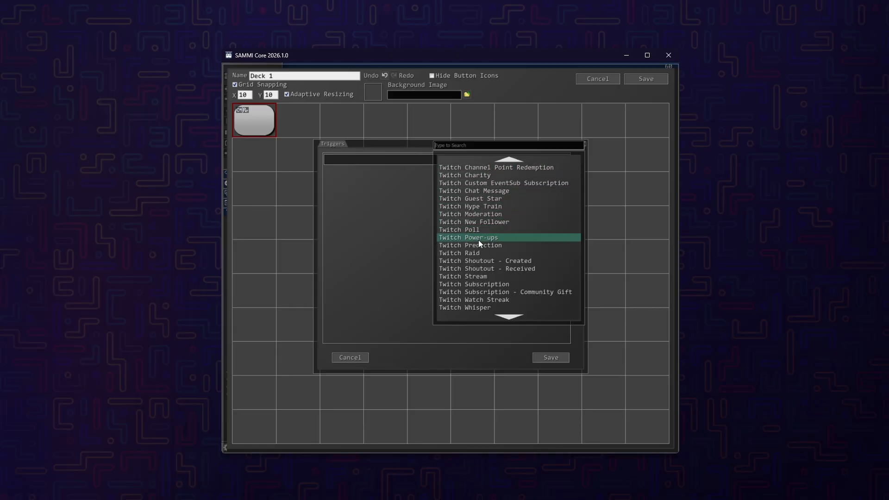
pyautogui.scroll(-6, 479, 240)
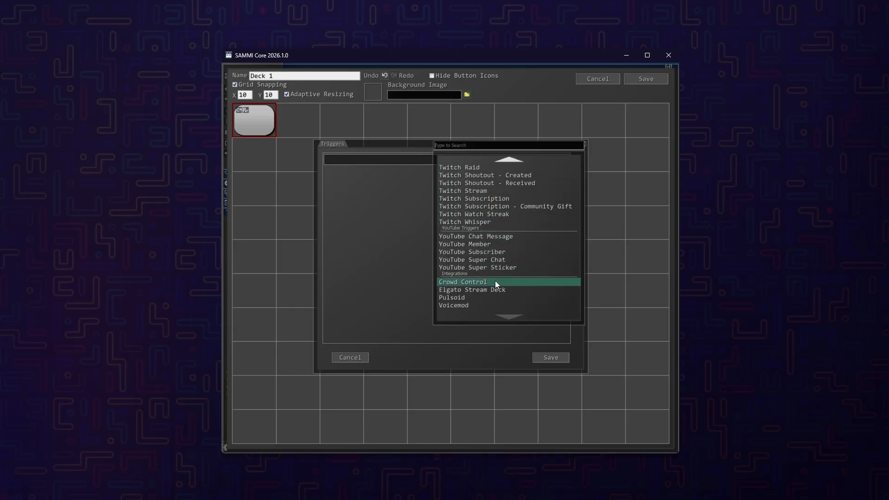
pyautogui.click(496, 282)
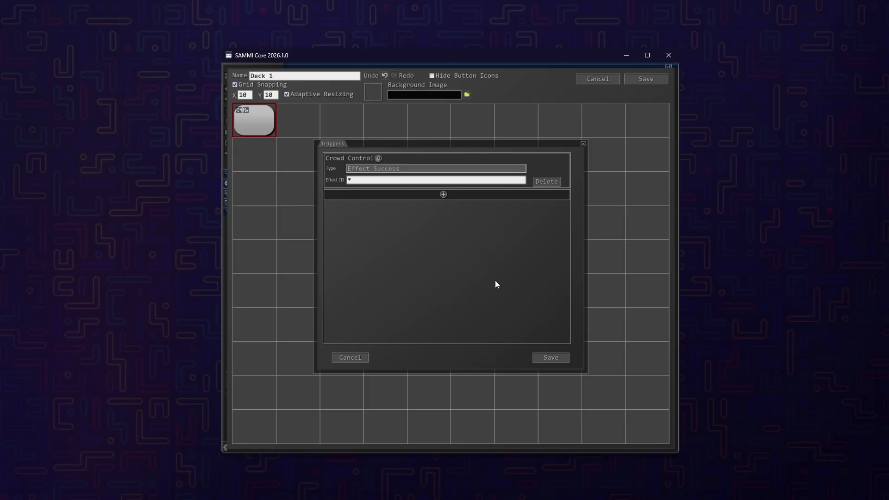
# - Show the Vampire Survivors effects in SAMMI Bridge's Crowd Control section and look through their effect IDs
pyautogui.click(393, 179)
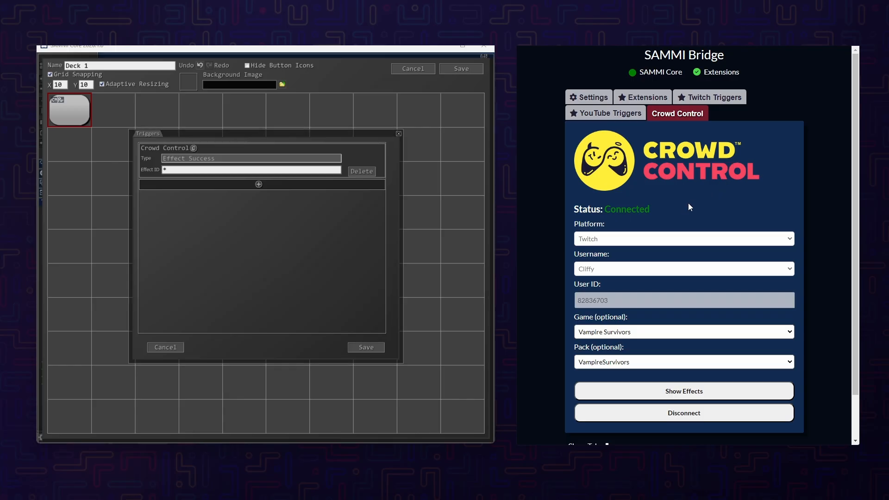
pyautogui.scroll(-1, 672, 292)
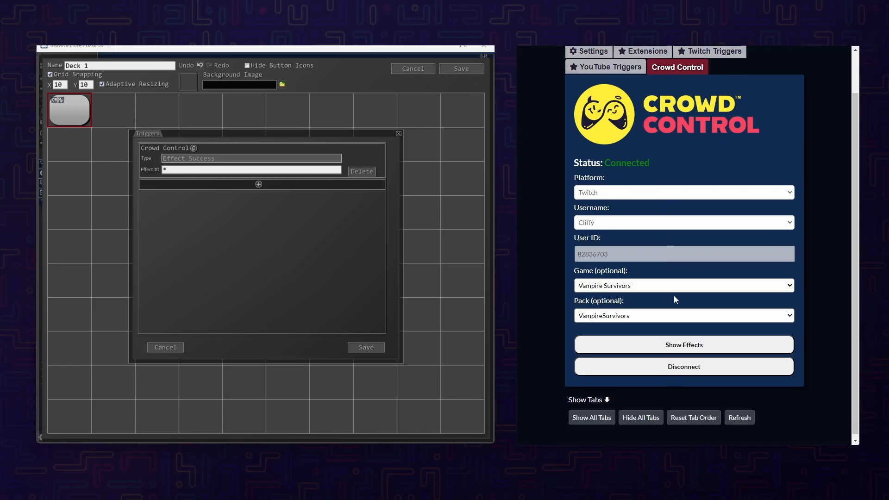
pyautogui.click(688, 342)
pyautogui.scroll(-2, 689, 345)
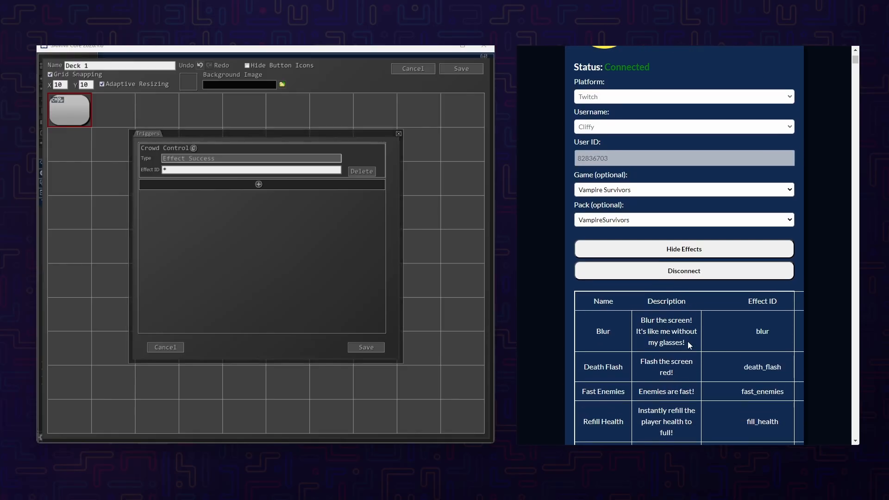
pyautogui.scroll(-2, 690, 339)
pyautogui.scroll(-1, 691, 339)
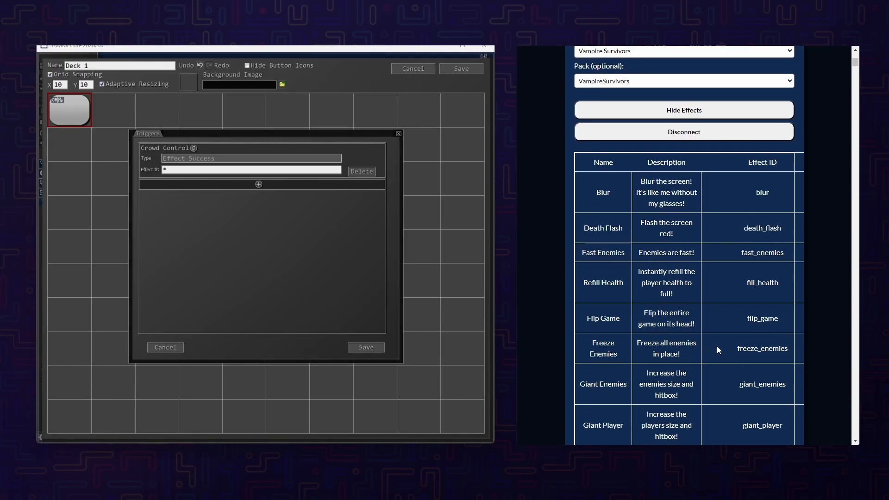
pyautogui.scroll(-1, 717, 347)
pyautogui.scroll(1, 717, 349)
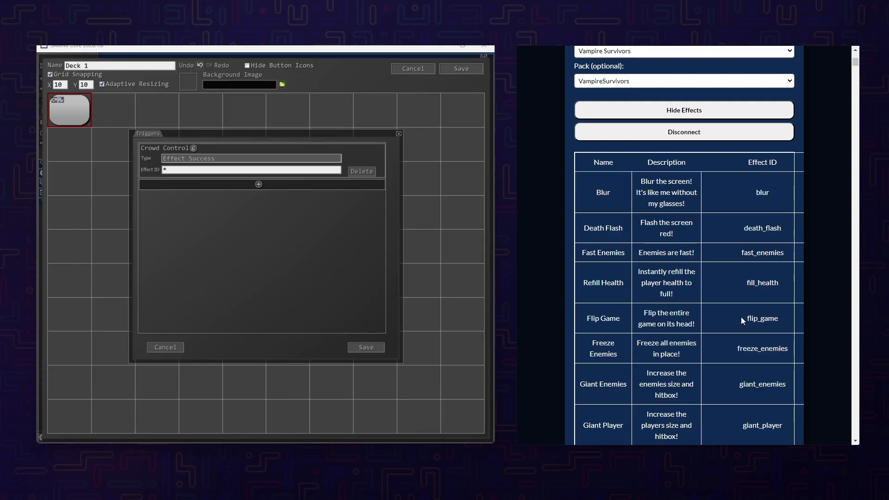
# - Copy the effect ID flip_game into the Crowd Control trigger in place of the wildcard and save the trigger
pyautogui.moveTo(745, 318); pyautogui.dragTo(779, 318)
pyautogui.hotkey('ctrl', 'c')
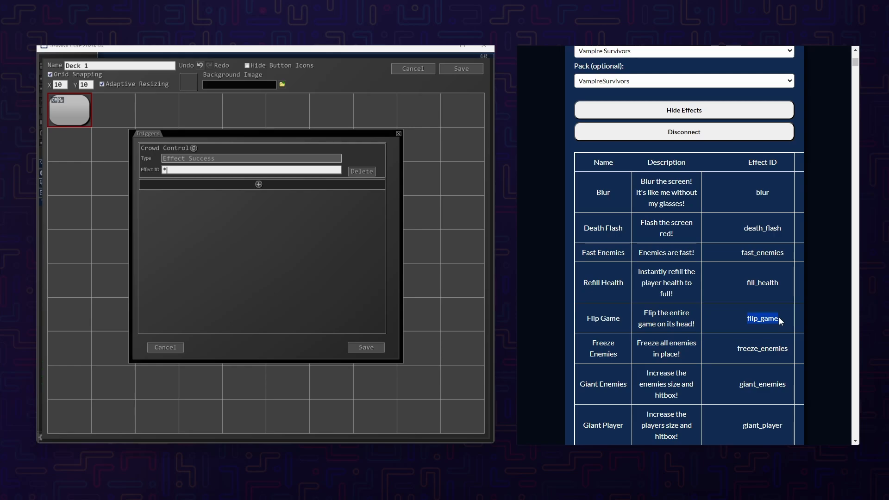
pyautogui.click(189, 168)
pyautogui.press('BackSpace')
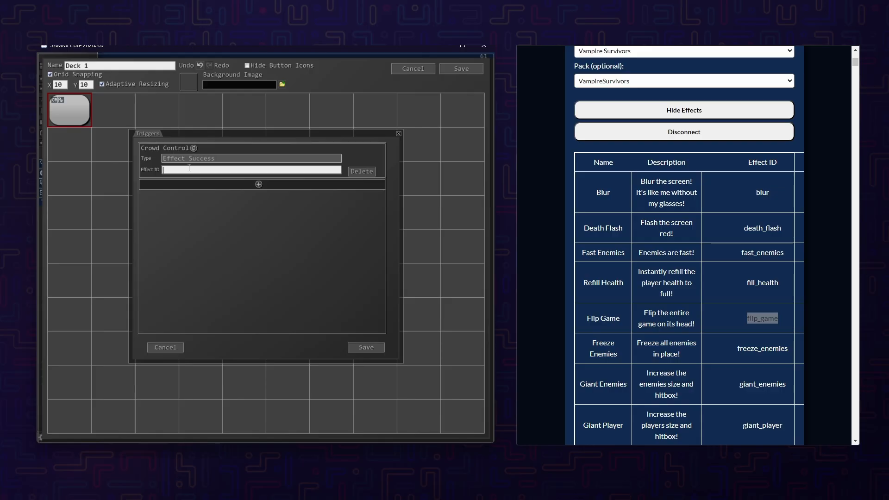
pyautogui.hotkey('ctrl', 'v')
pyautogui.click(362, 349)
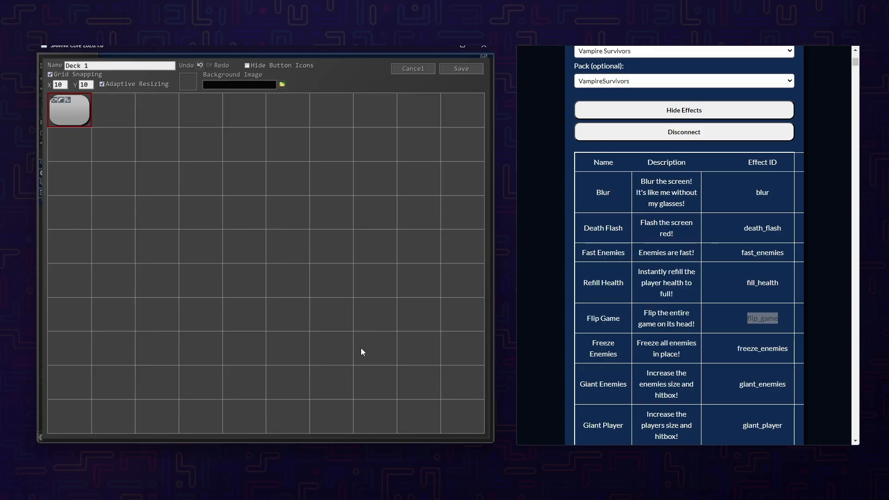
# - Label the button FLIP, give it the teal colour 4CB1C0, and save the appearance and the deck
pyautogui.rightClick(70, 113)
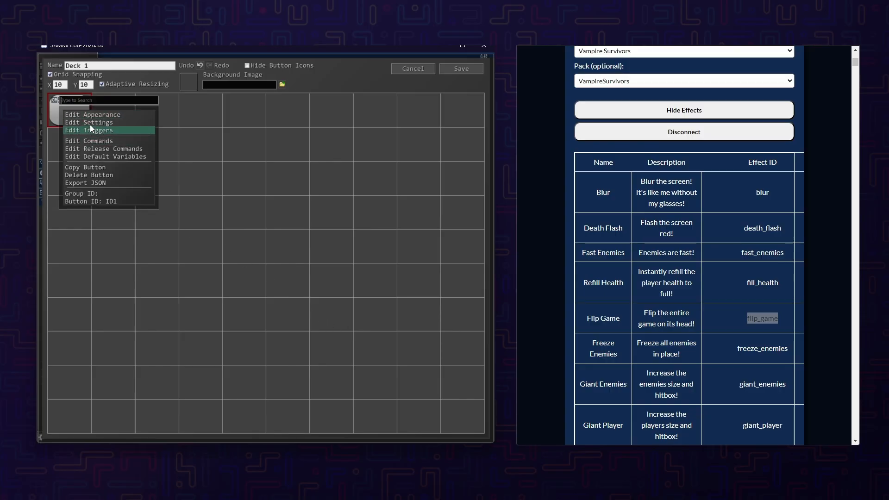
pyautogui.click(98, 115)
pyautogui.click(290, 224)
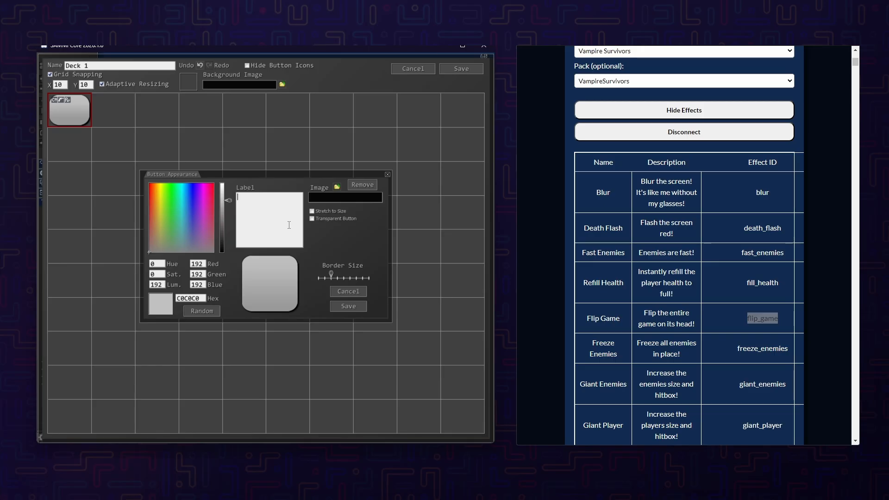
pyautogui.write('FLIP')
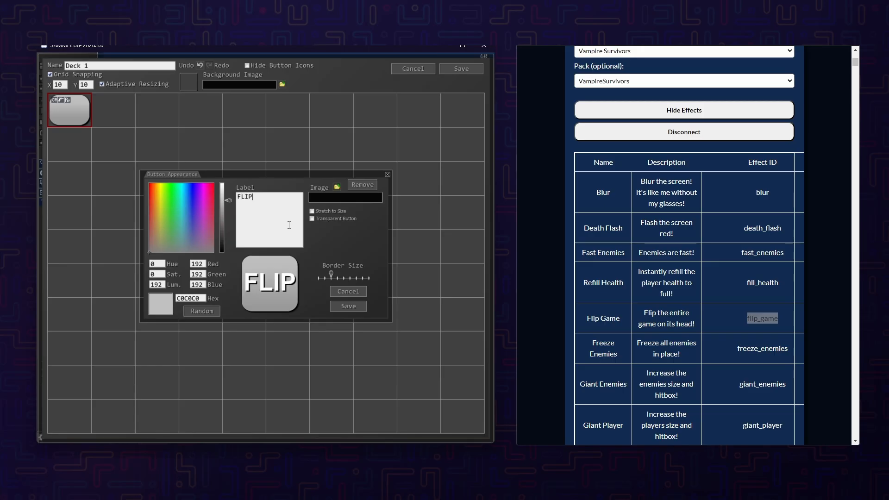
pyautogui.click(184, 214)
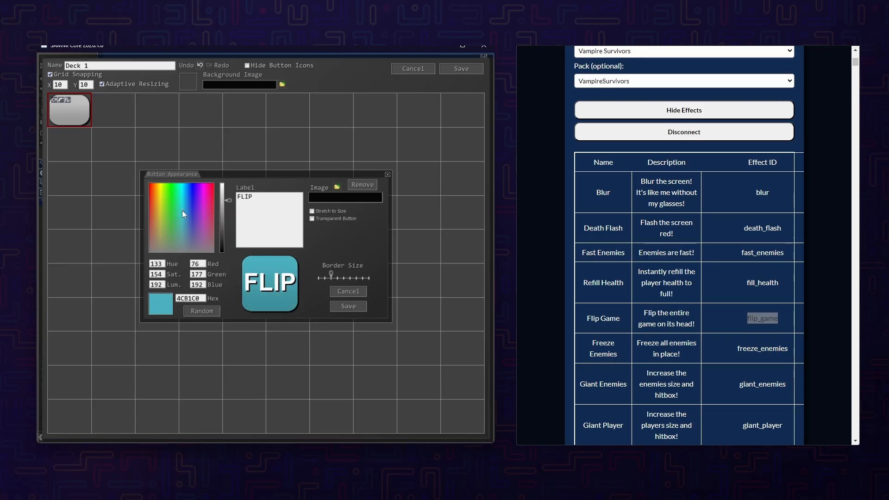
pyautogui.click(348, 307)
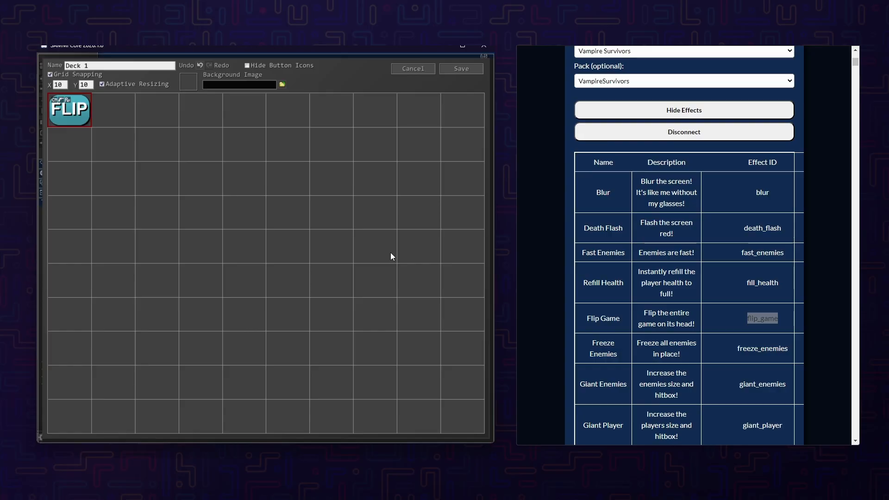
pyautogui.click(461, 74)
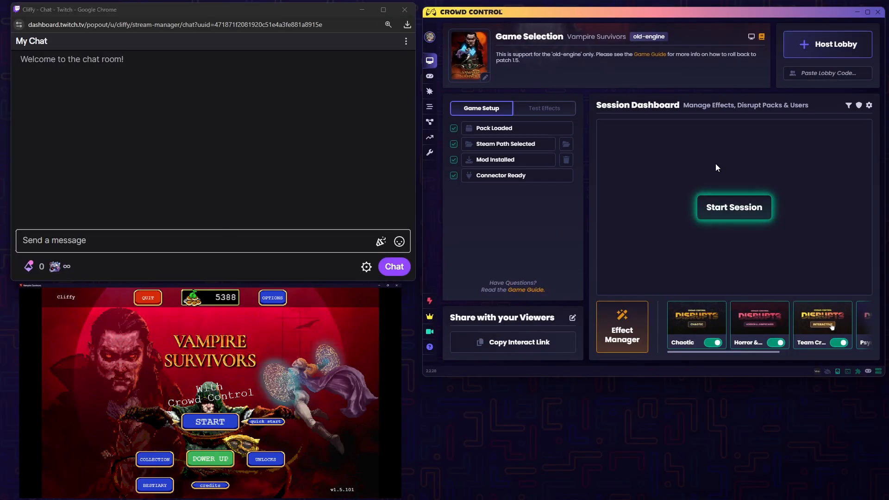
# - Switch to the Crowd Control app and start a session for Vampire Survivors
pyautogui.click(735, 206)
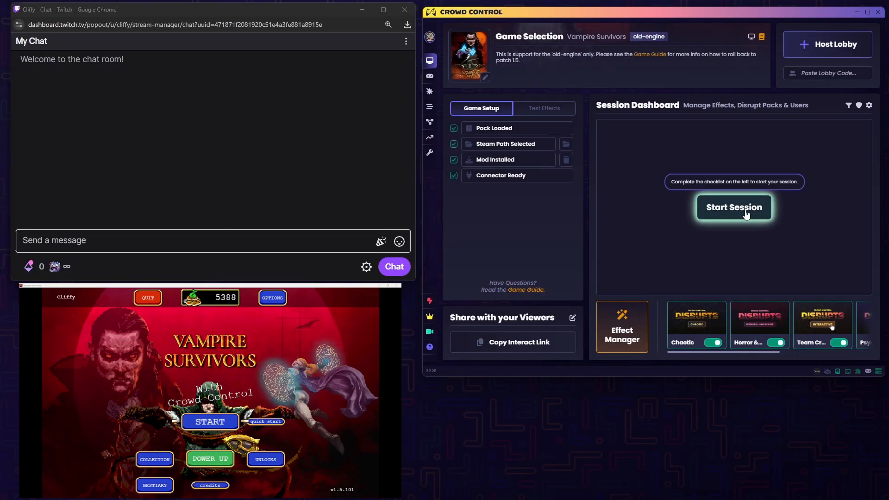
pyautogui.click(746, 212)
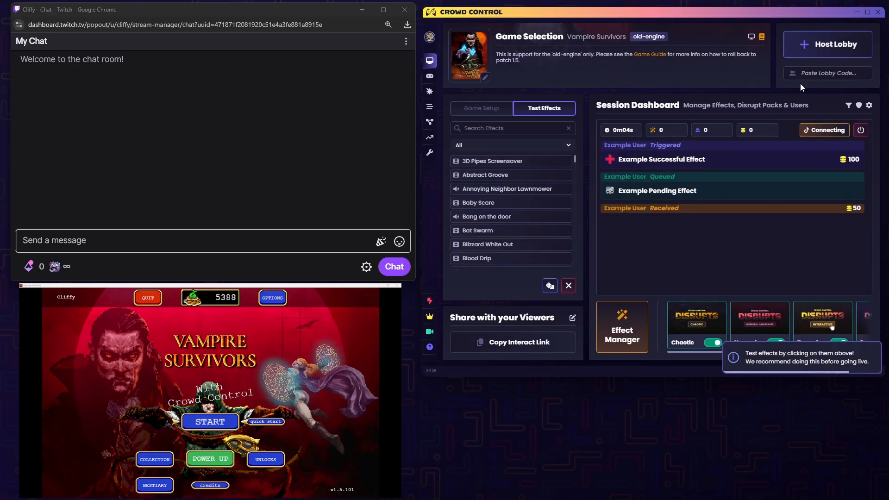